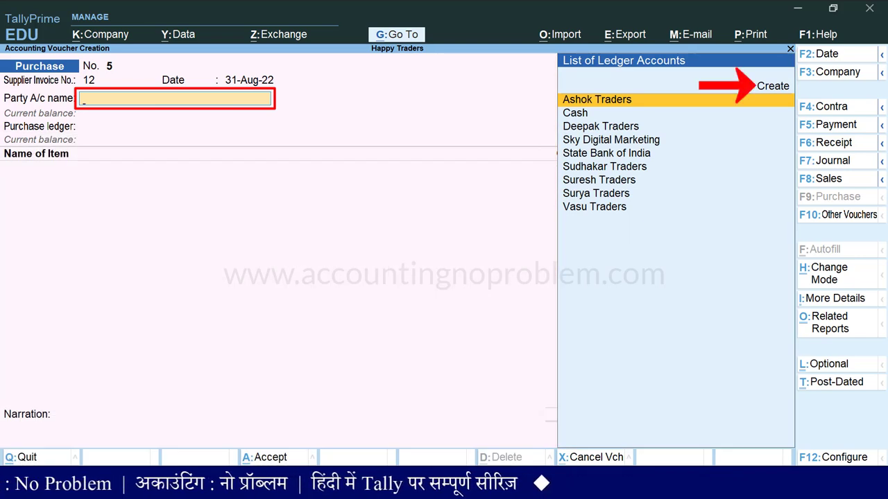
Choose to create a new party ledger from the Party A/c list
key(Up)
Name the new ledger Bharat Enterprises and place it under Sundry Creditors
key(Return)
text(Bharat Enterprises)
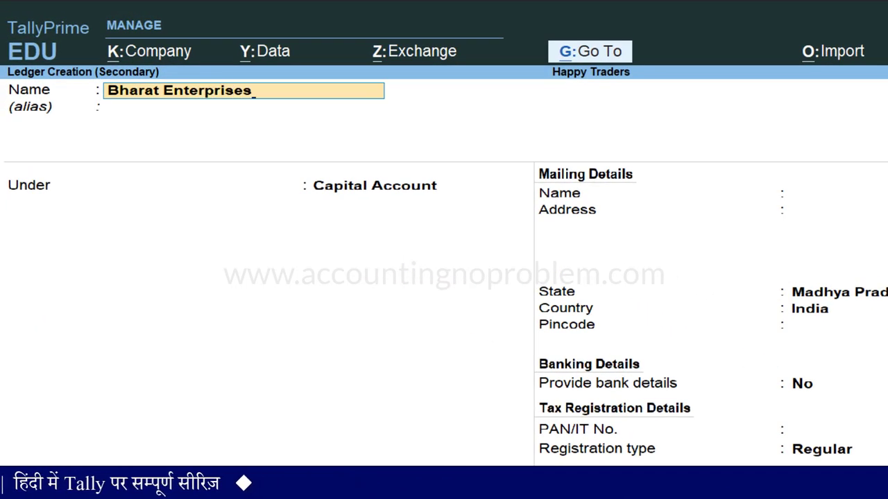
key(Return)
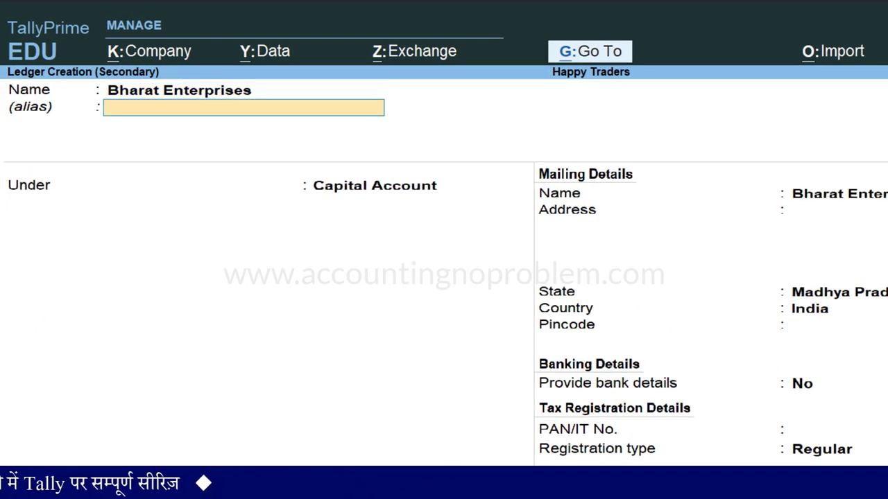
key(Return)
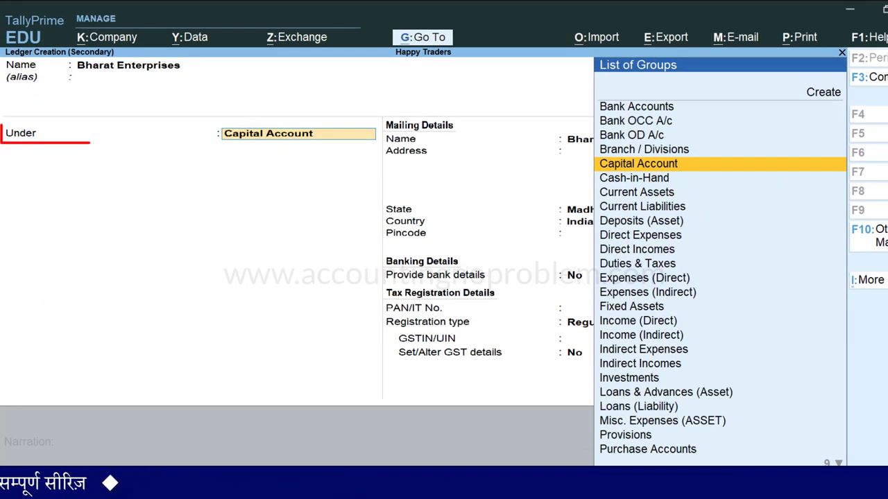
text(S)
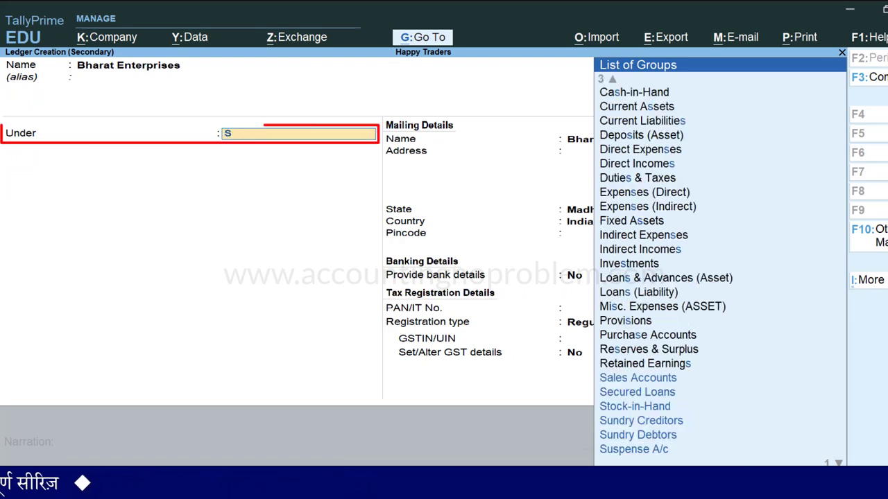
key(Down)
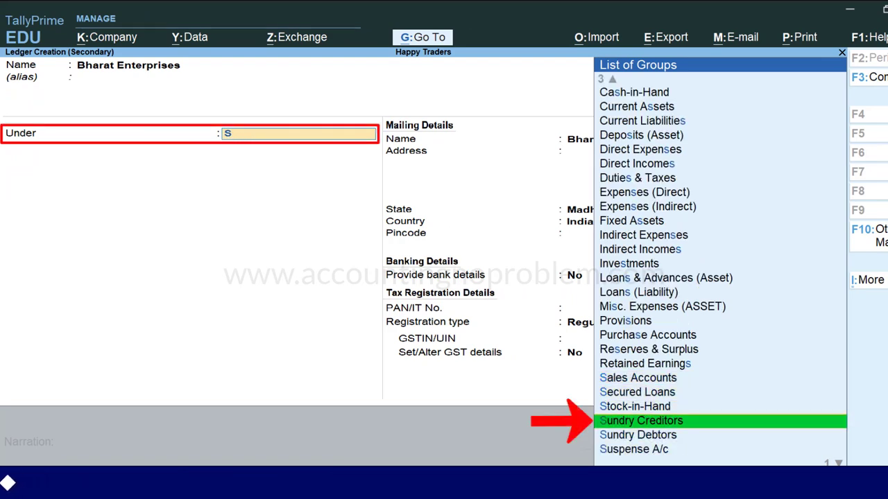
key(Return)
Enter the Jabalpur address, state Madhya Pradesh and pincode 482001
key(Return)
text(Jabalpur)
key(Return)
key(Return)
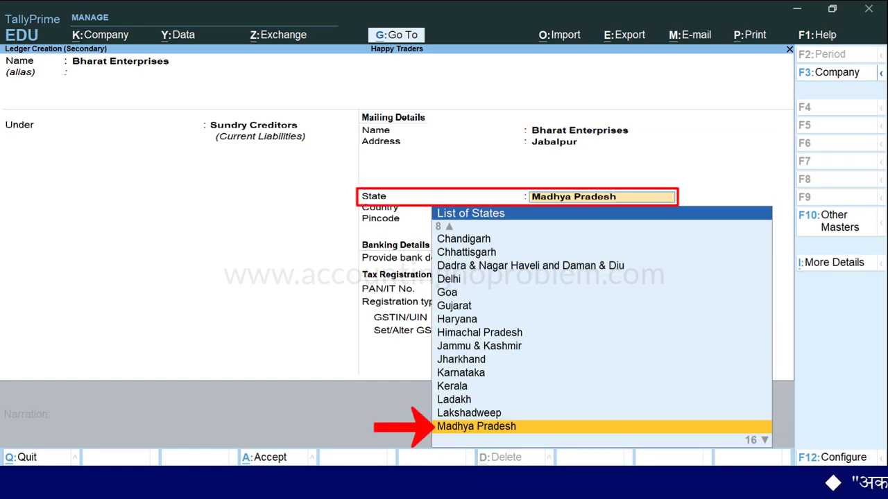
key(Return)
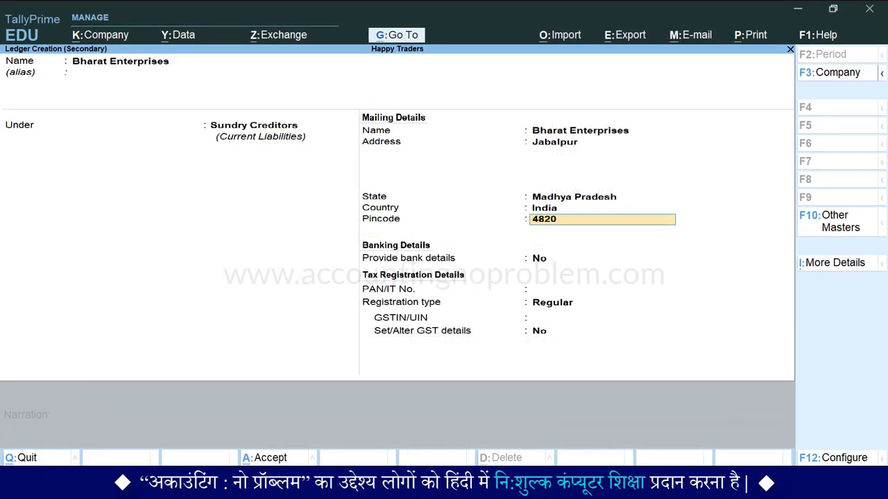
key(Return)
key(Return)
key(Return)
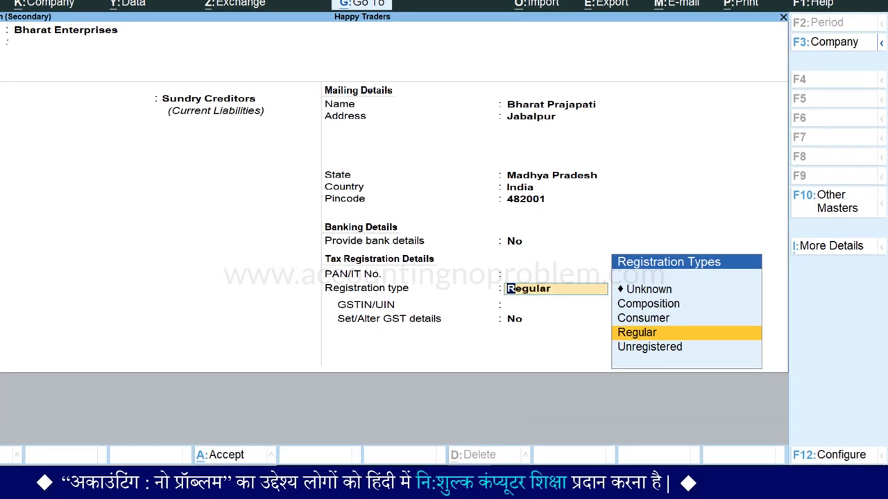
Set registration type to Composition, enter the supplier's GSTIN from the bill, and finish the ledger
key(Up)
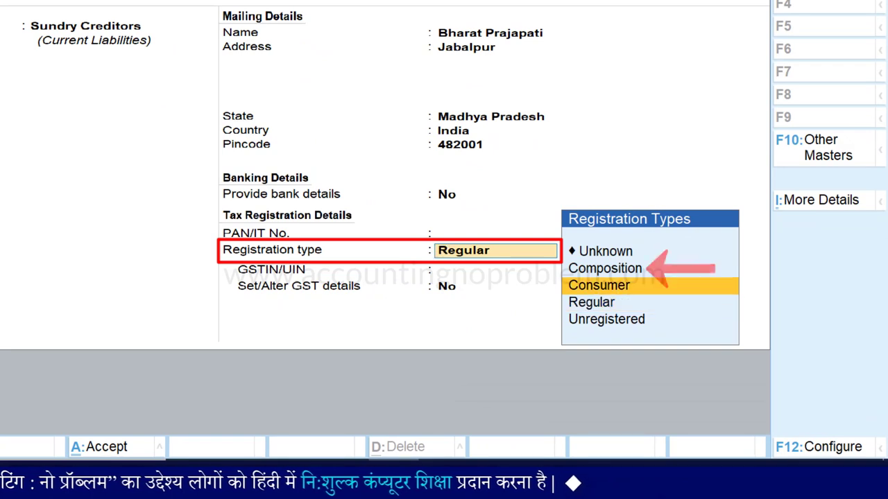
key(Up)
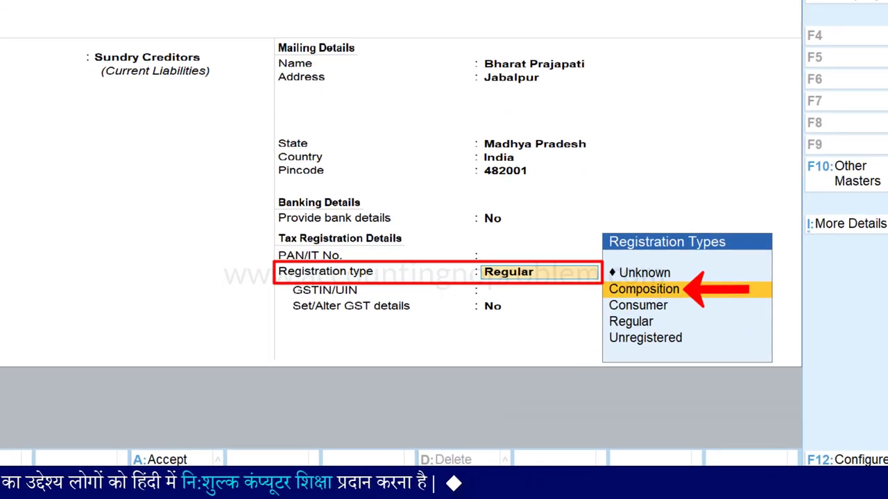
key(Return)
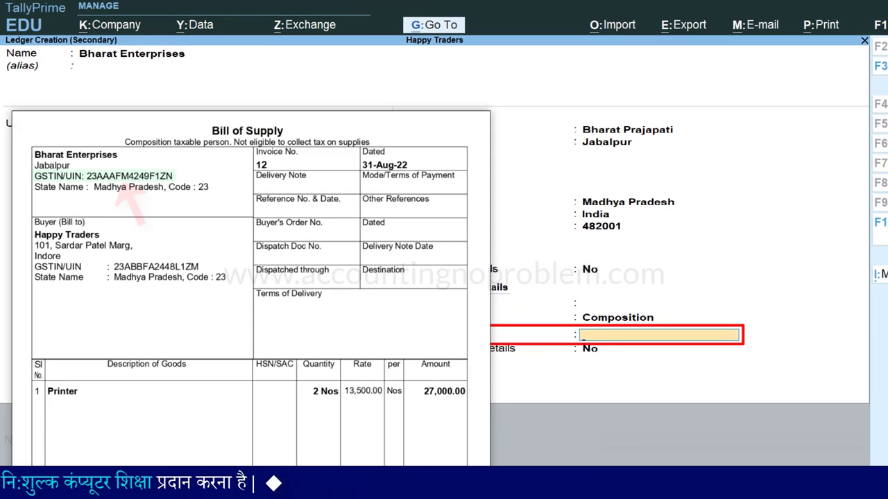
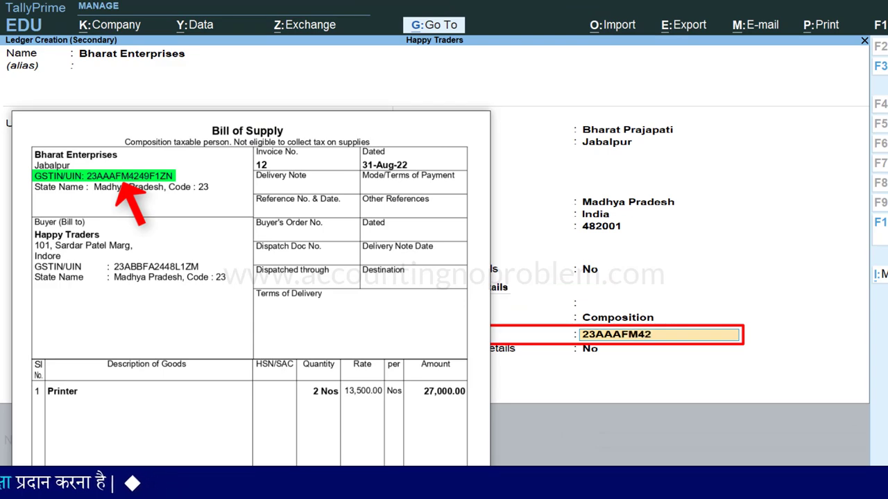
key(Return)
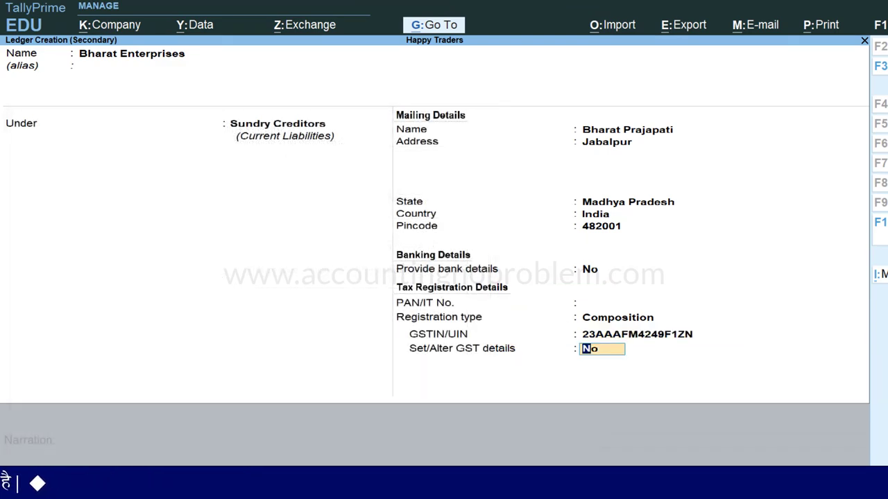
key(Return)
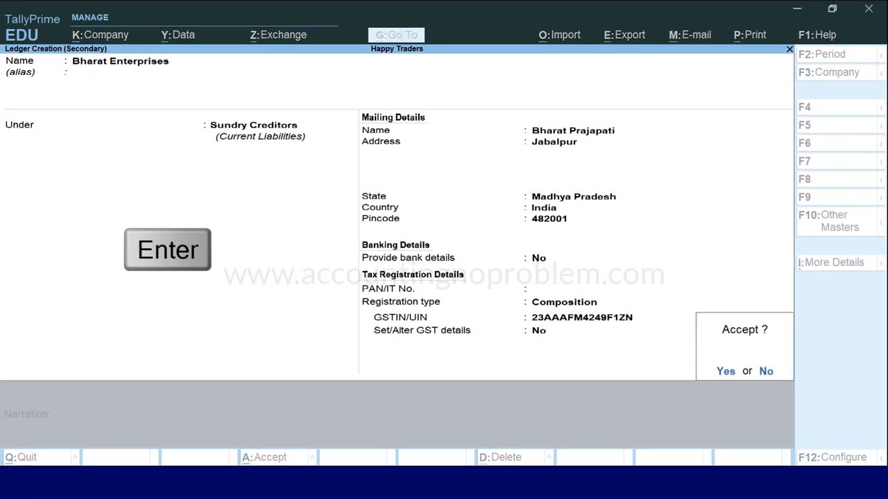
Save the Bharat Enterprises ledger and select Purchase Account as the purchase ledger
key(Return)
text(P)
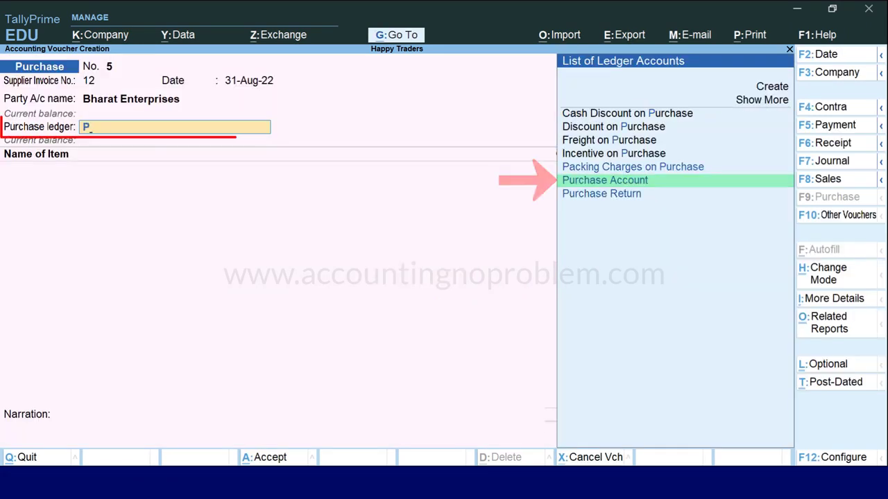
key(Return)
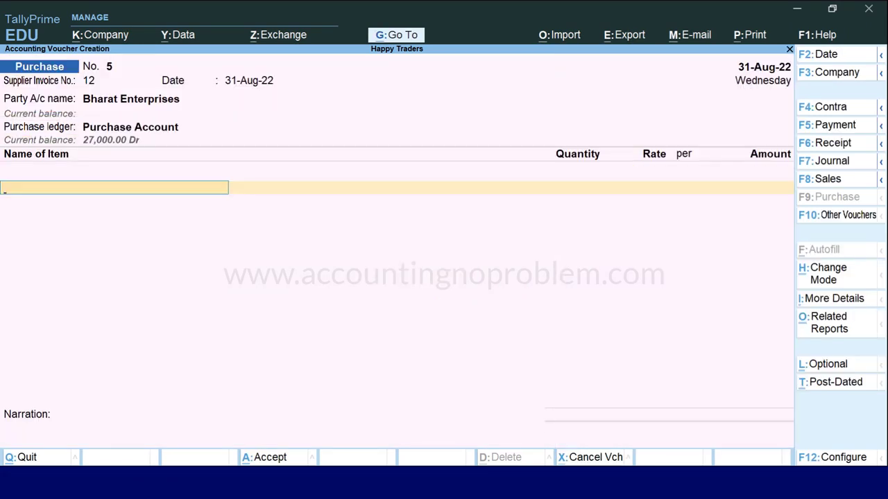
Add a Printer line of 2 Nos at 13,500 each, totalling 27,000
text(P)
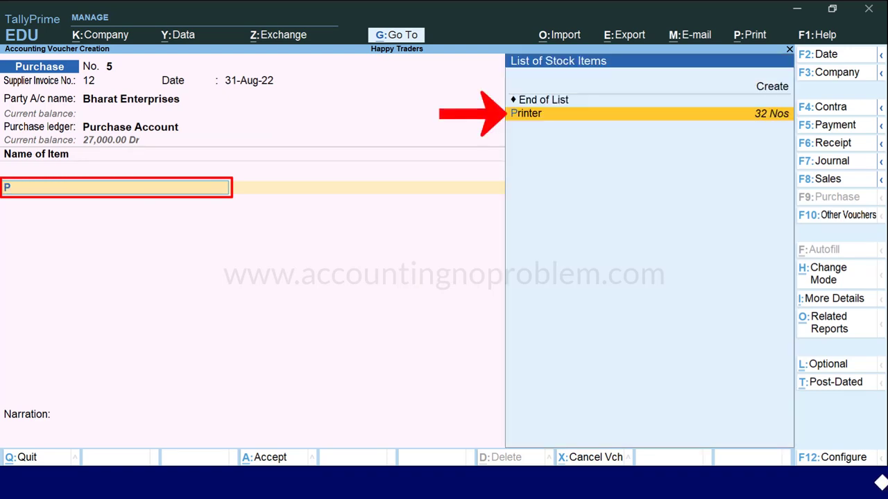
key(Return)
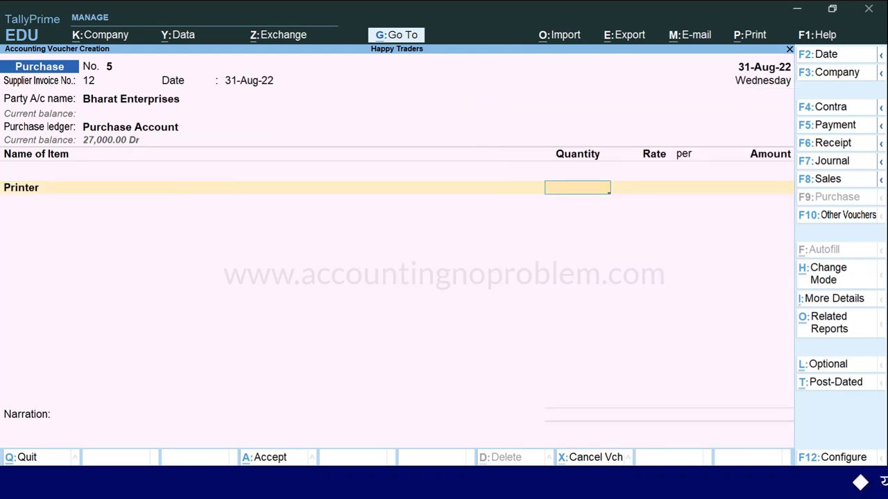
text(2)
key(Return)
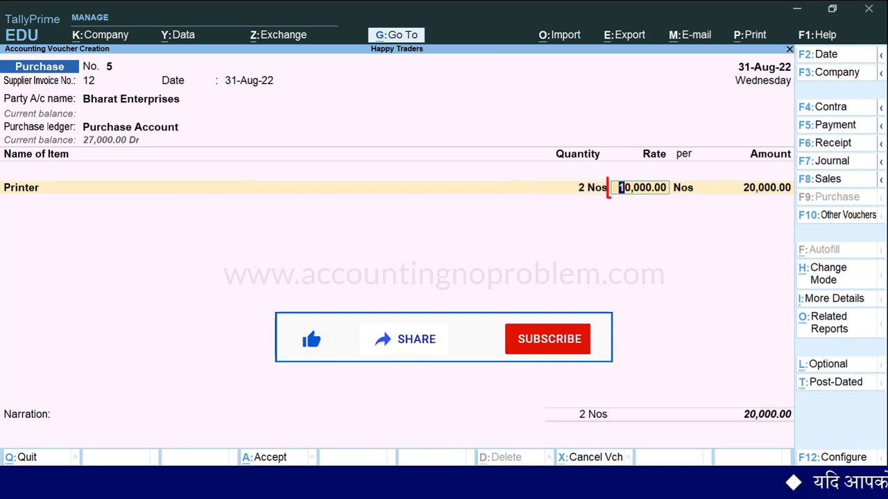
text(13500)
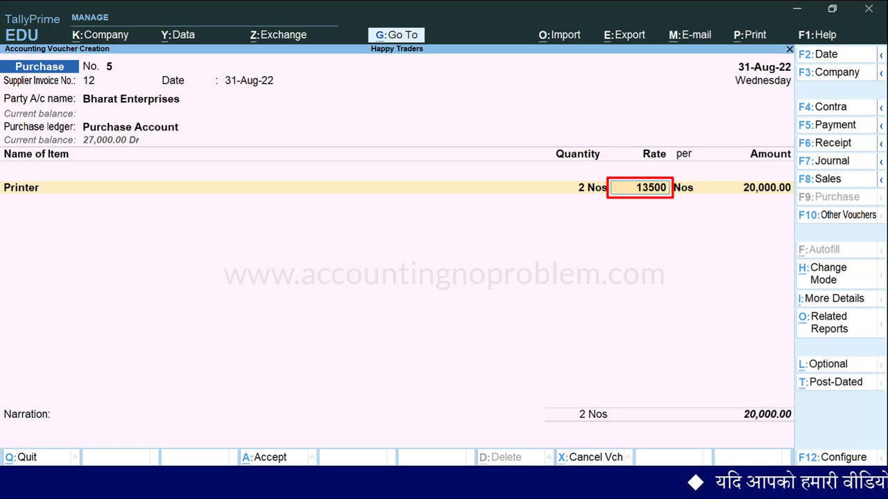
key(Return)
key(Return)
key(Return)
key(Return)
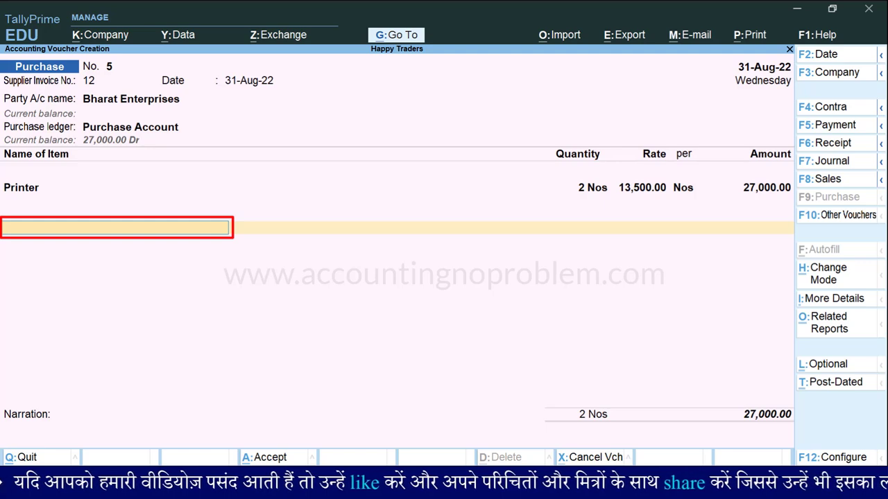
Add CGST and then SGST ledger rows below the Printer line, amounts left blank
text(CGST)
key(Return)
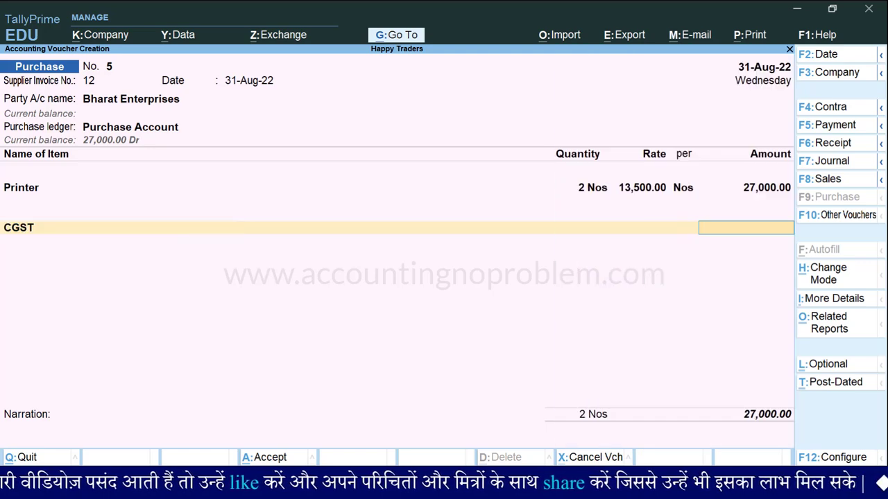
text(Sg)
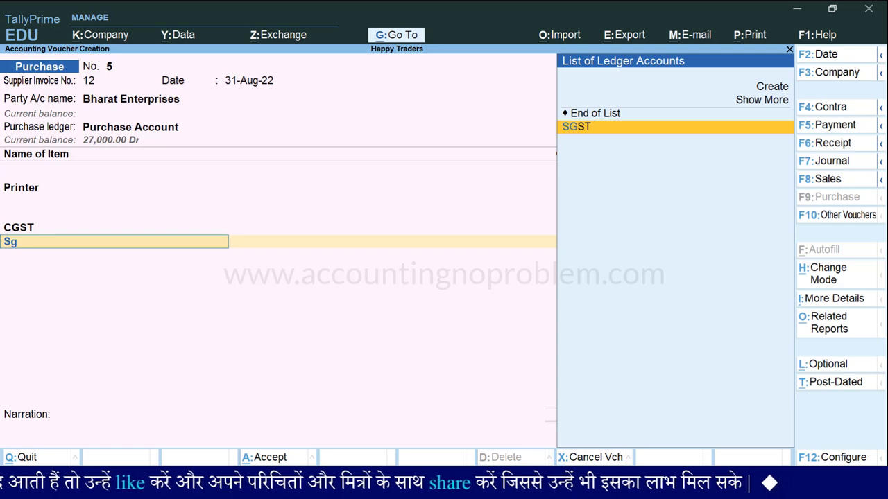
key(Return)
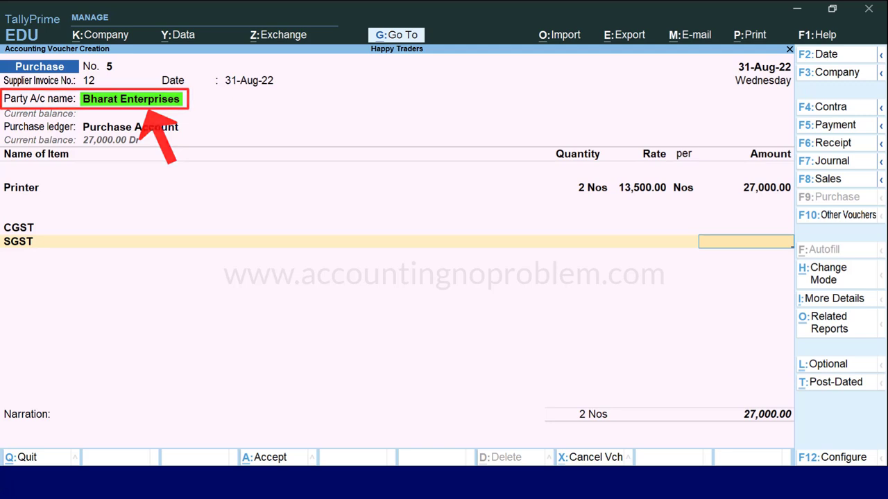
Check the GST tax analysis shows no tax, then accept the 27,000 voucher
key(alt+a)
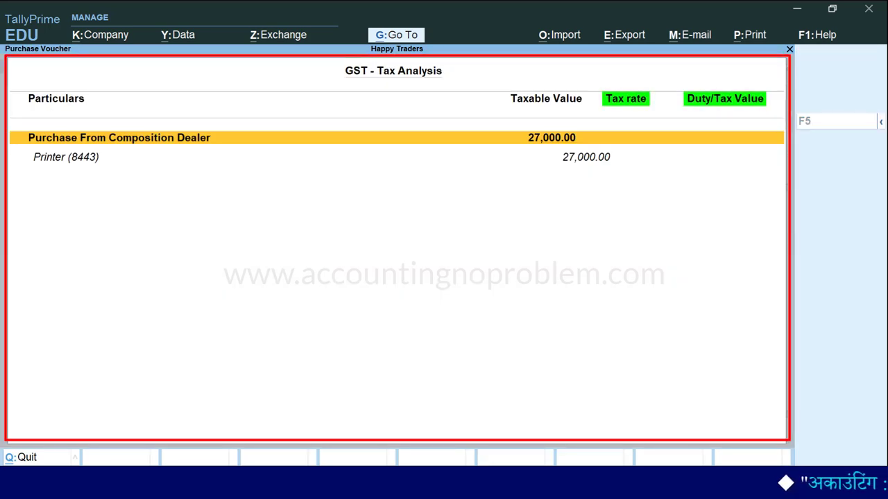
key(Escape)
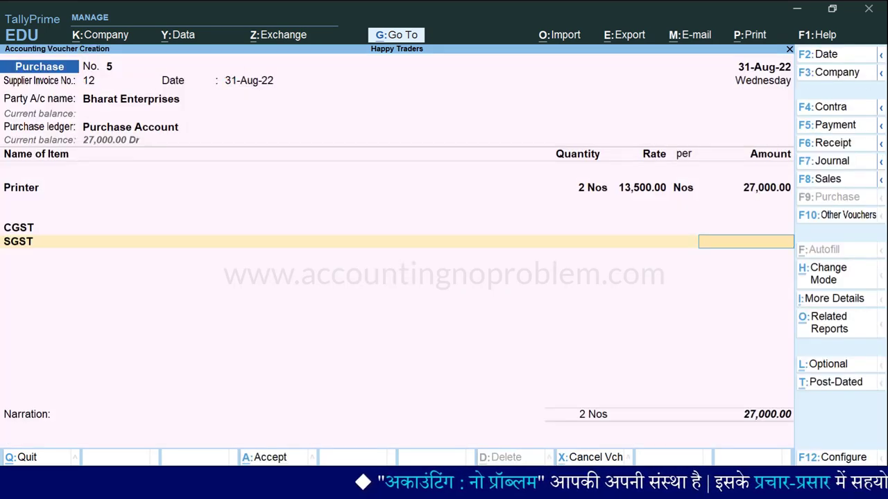
key(Return)
key(Return)
key(Return)
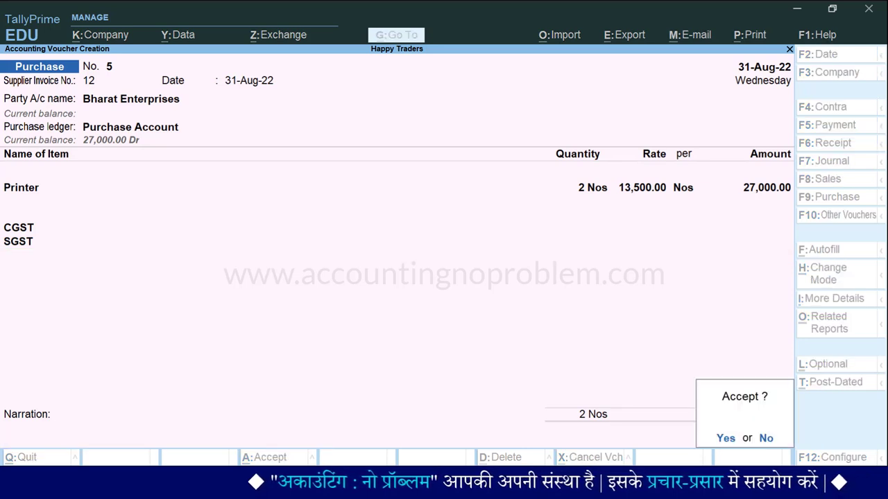
key(Return)
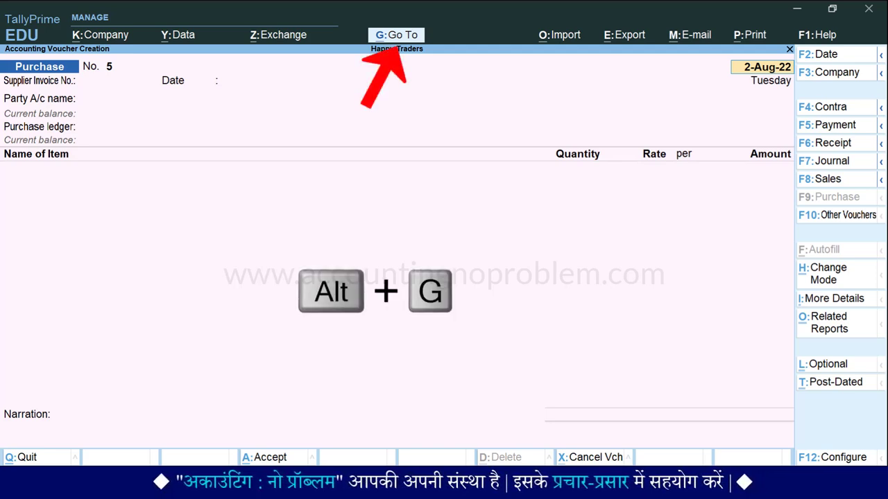
Open the GSTR-2 report through the Gstr2 search
key(alt+g)
text(Gstr2)
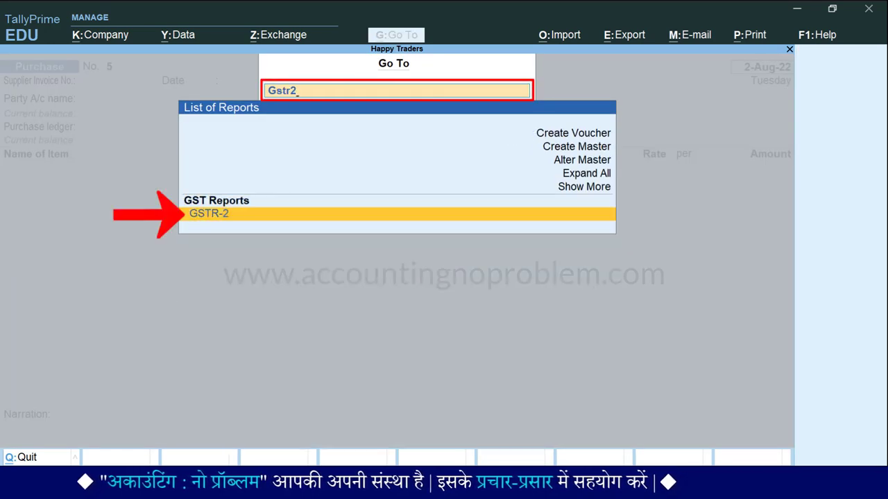
key(Return)
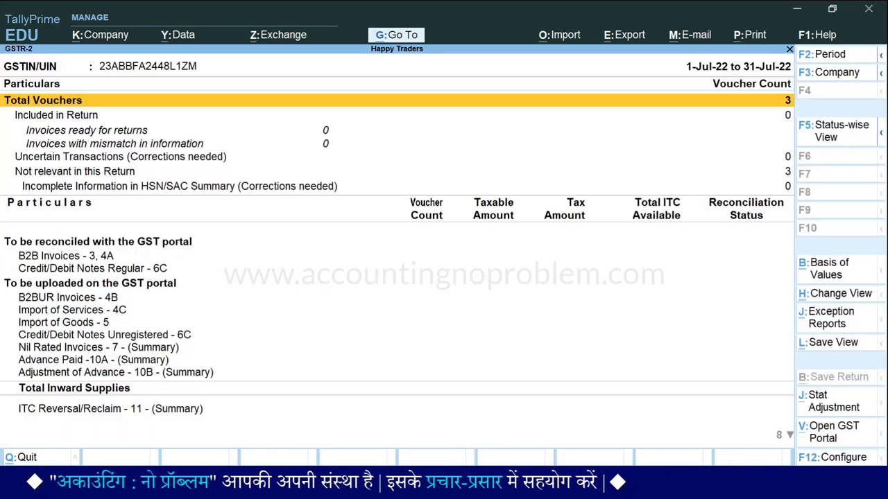
Set the GSTR-2 period from 1-Aug-22 to 31-Aug-22
key(alt+F2)
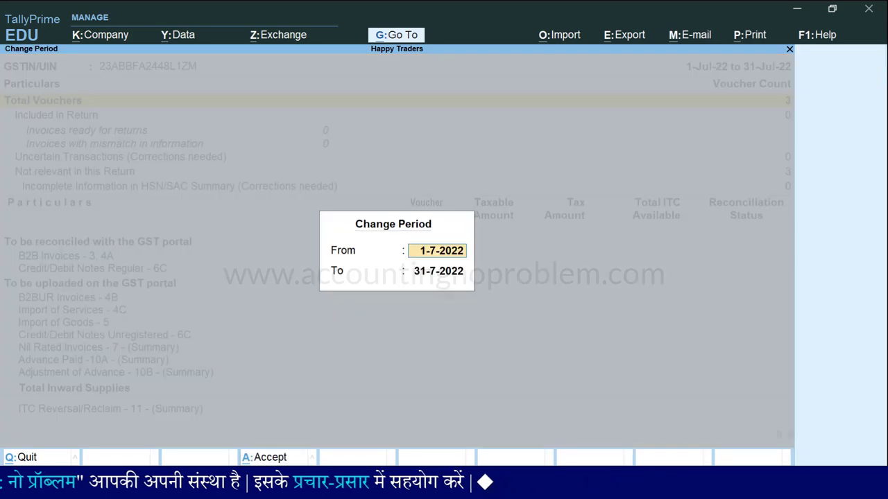
text(1.8)
key(Return)
text(31.8)
key(Return)
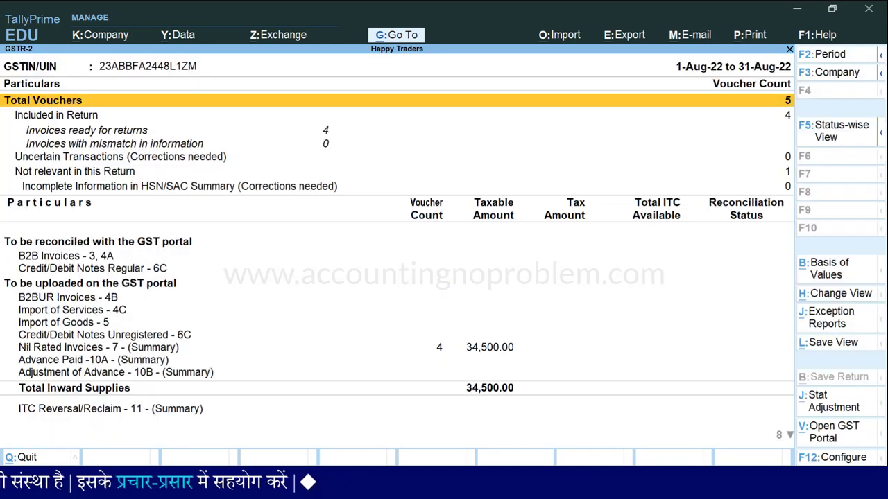
Expand GSTR-2 to detailed view and drill into Composition, showing Bharat Enterprises' 27,000 invoice
key(Down)
key(Down)
key(Down)
key(Down)
key(Down)
key(Down)
key(Down)
key(Down)
key(Down)
key(Down)
key(Down)
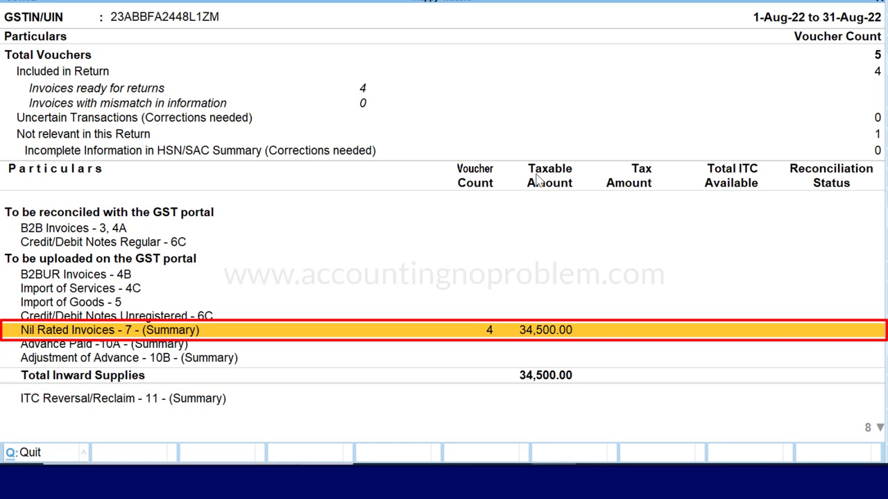
key(alt+F5)
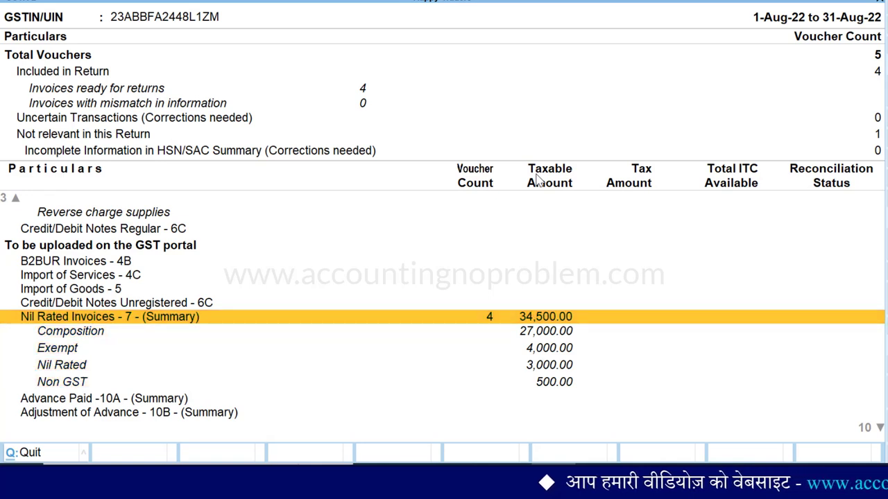
key(Down)
key(Down)
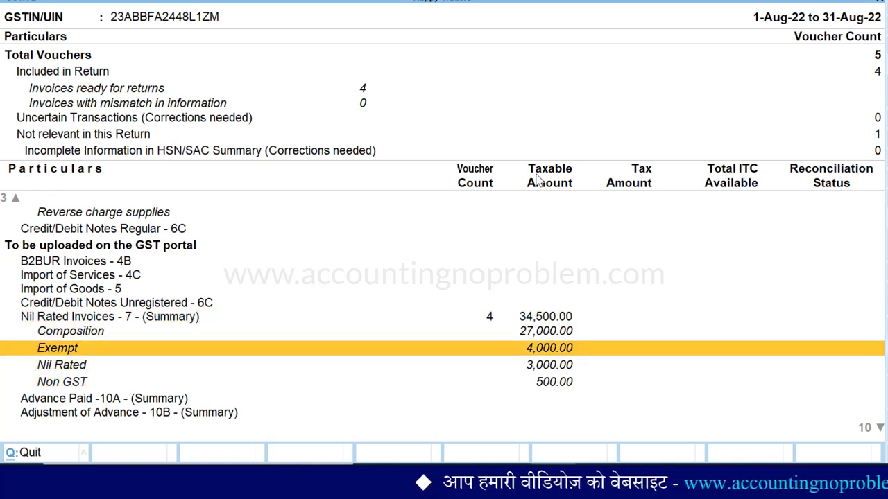
key(Down)
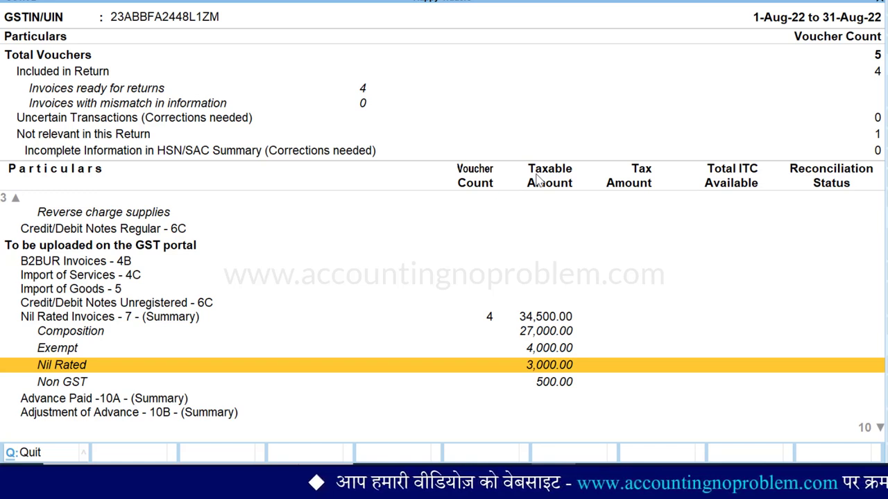
key(Down)
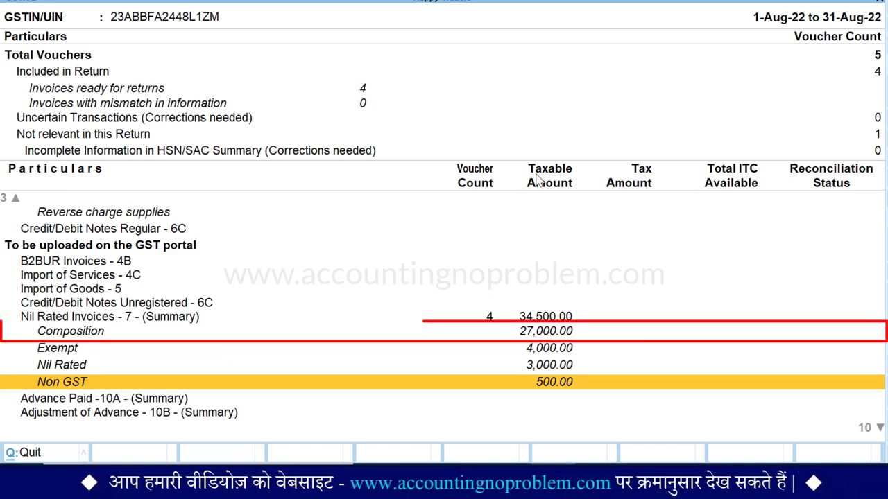
key(Up)
key(Up)
key(Up)
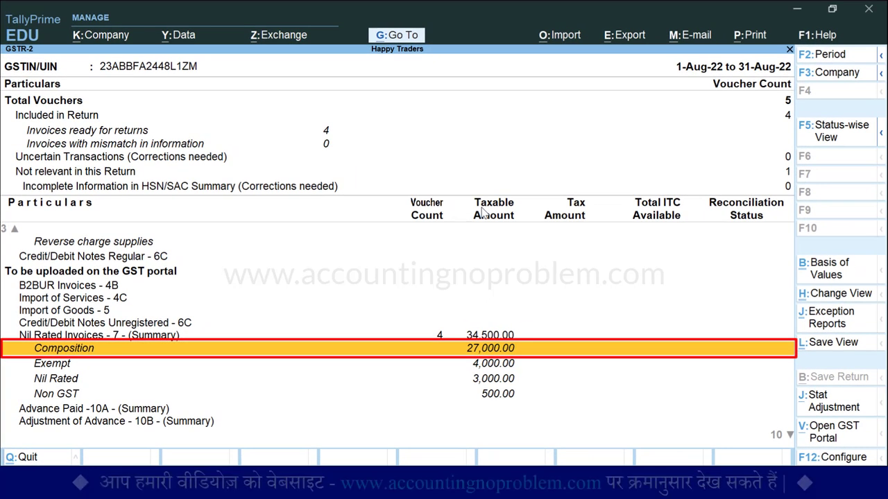
key(Return)
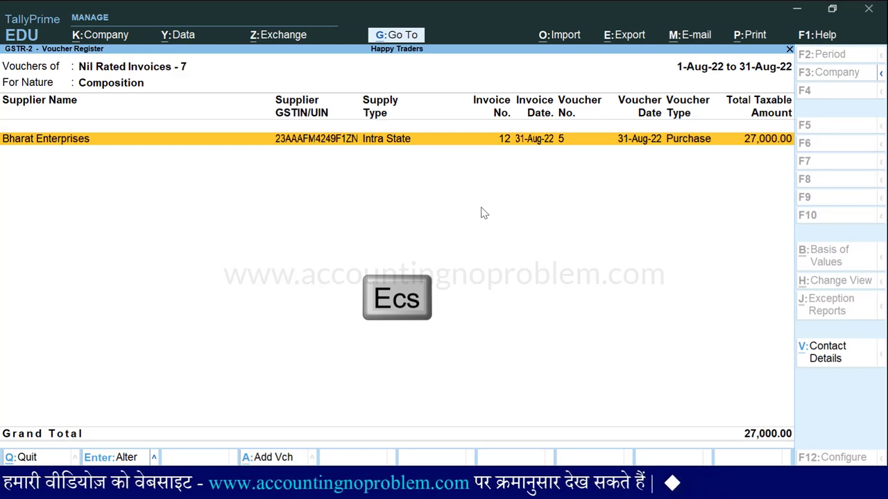
key(Escape)
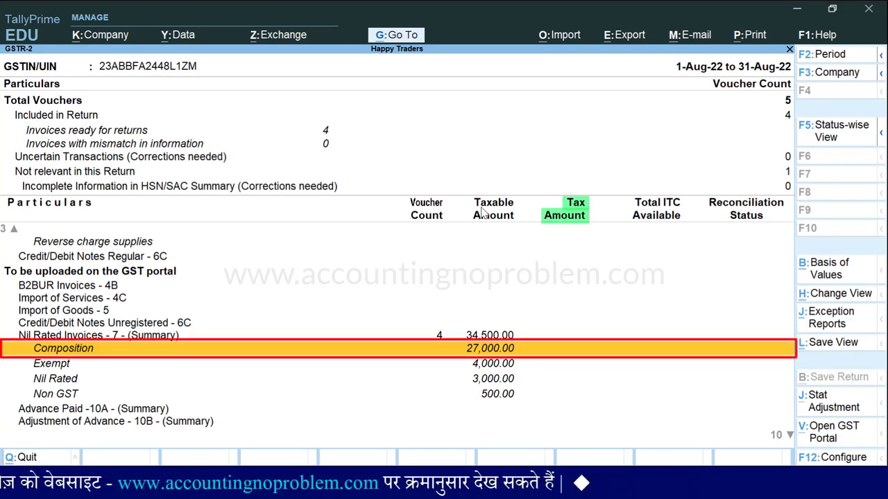